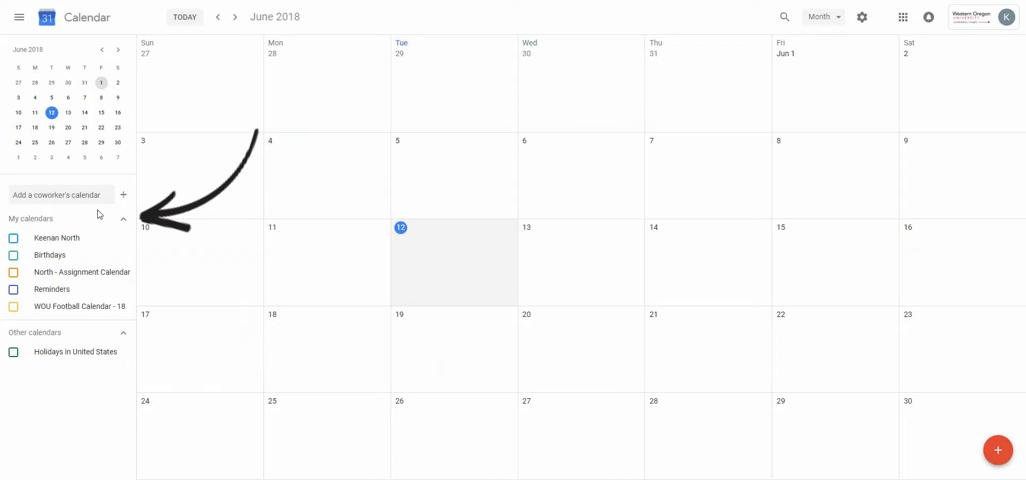
Start a new calendar and name it "WOU Football - Planning"
{"action": "left_click", "coordinate": [124, 196]}
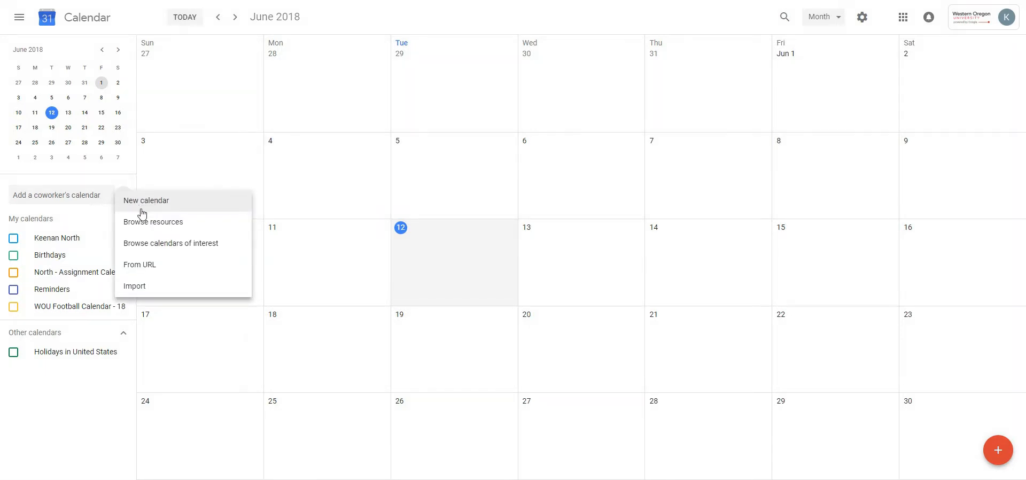
{"action": "left_click", "coordinate": [141, 209]}
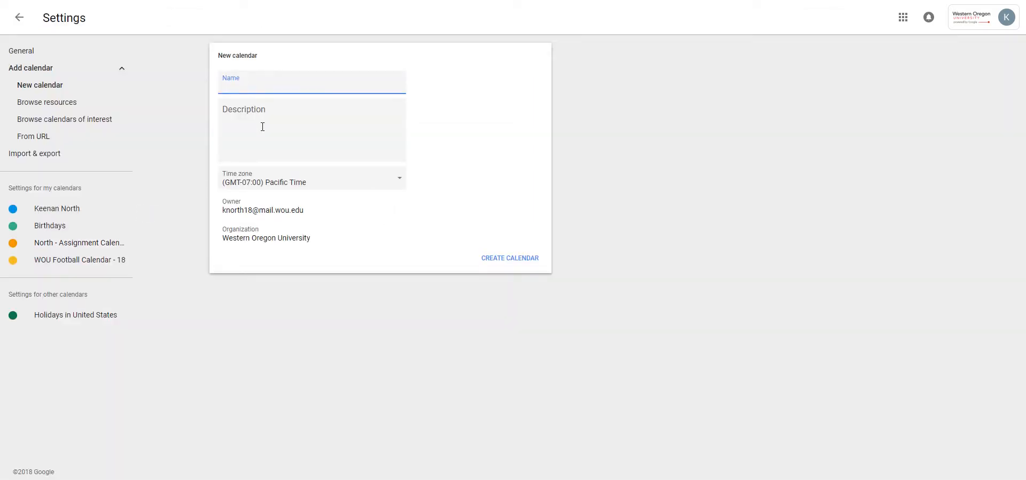
{"action": "type", "text": "WOU Football - Planning"}
Add the description "Calendar for all classes, assignments, and other school related events and tasks." and create the calendar
{"action": "left_click", "coordinate": [252, 107]}
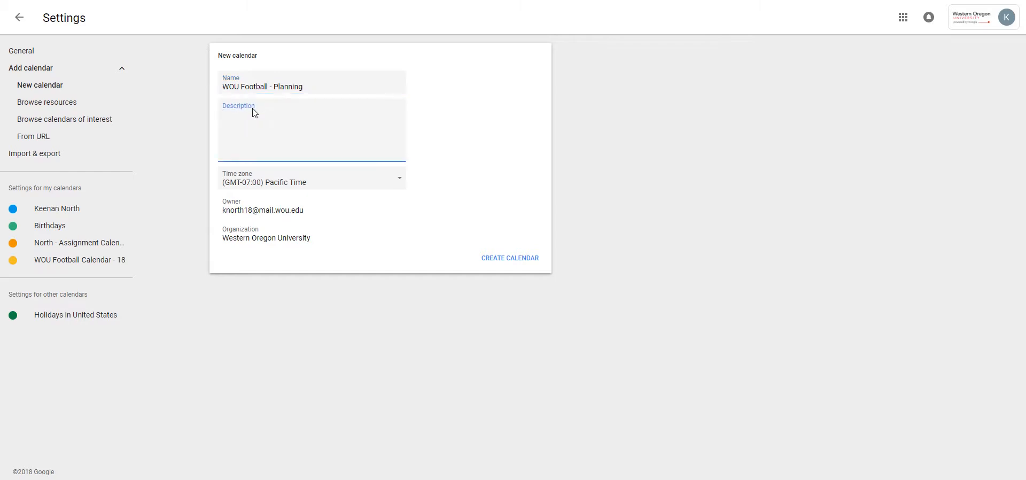
{"action": "type", "text": "Calednar"}
{"action": "type", "text": "ndar"}
{"action": "type", "text": " for all classes"}
{"action": "type", "text": ", assignments, and"}
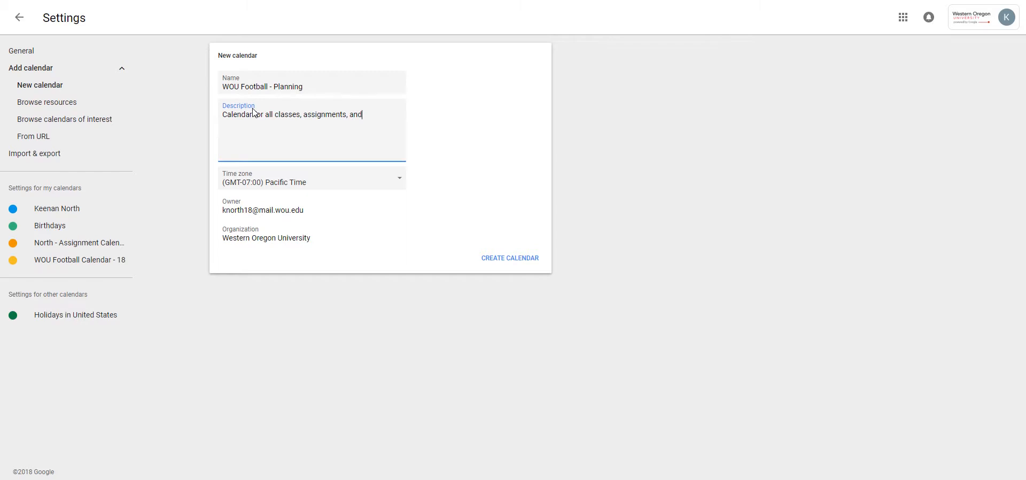
{"action": "type", "text": "other school related events and tasks."}
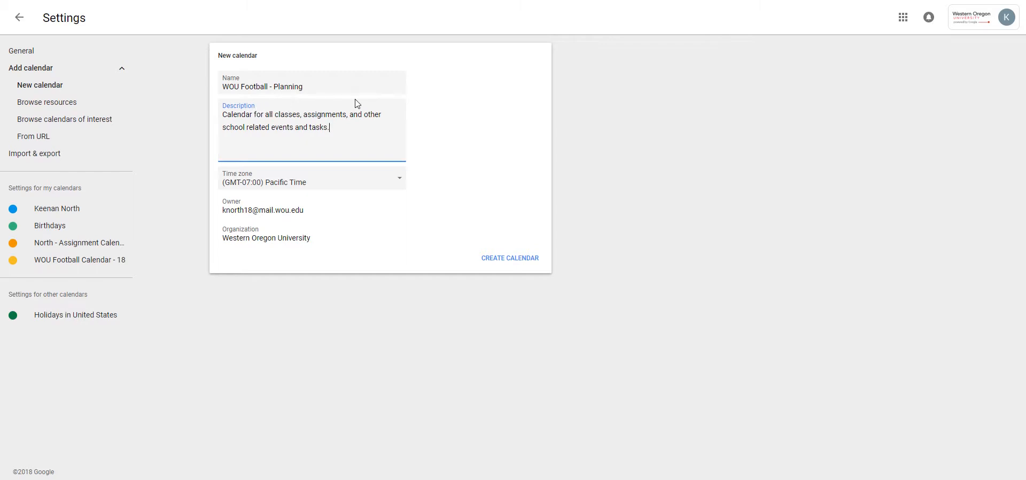
{"action": "left_click", "coordinate": [501, 262]}
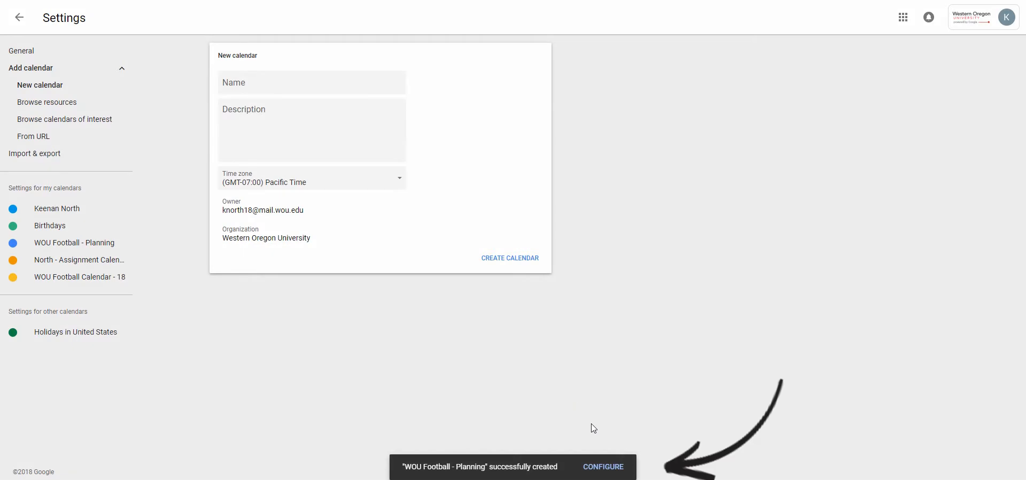
Open the settings of the WOU Football - Planning calendar and set it to auto-accept invitations that do not conflict
{"action": "left_click", "coordinate": [603, 466]}
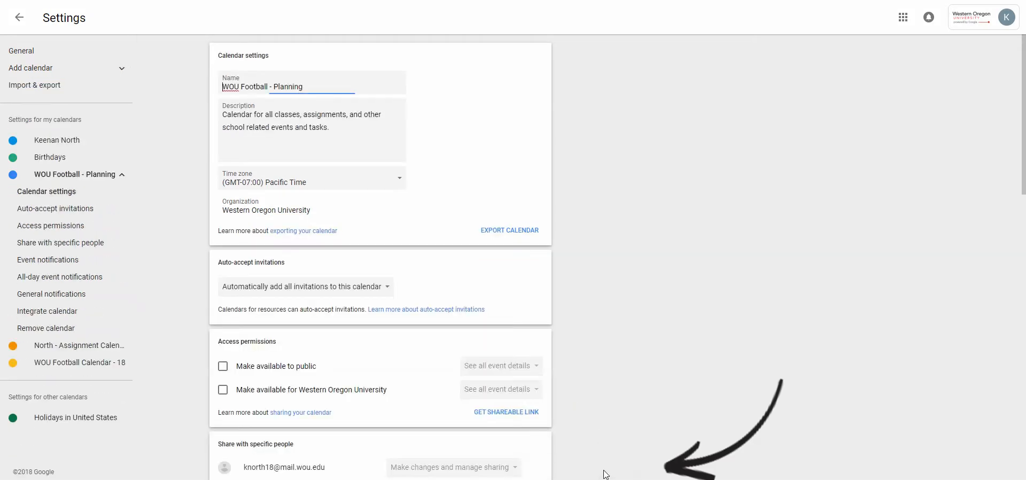
{"action": "left_click", "coordinate": [383, 293]}
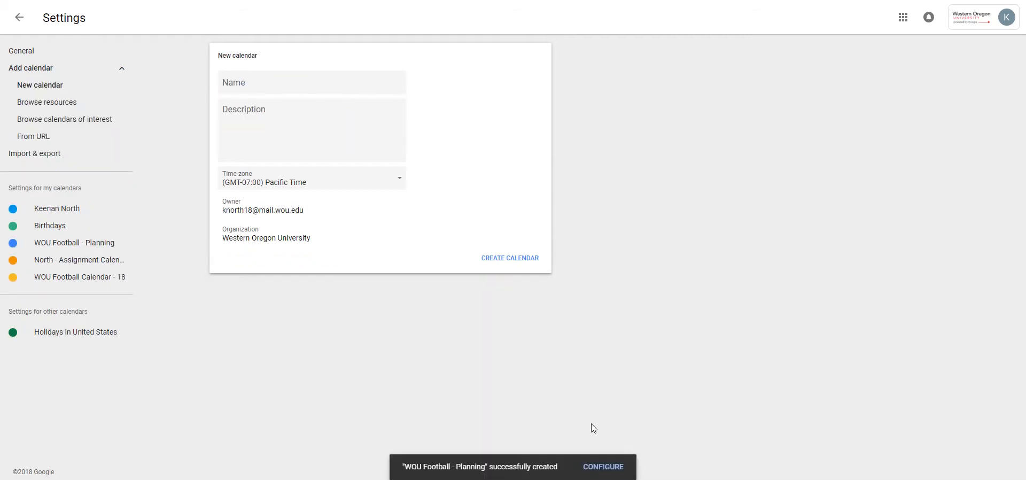
{"action": "left_click", "coordinate": [604, 468]}
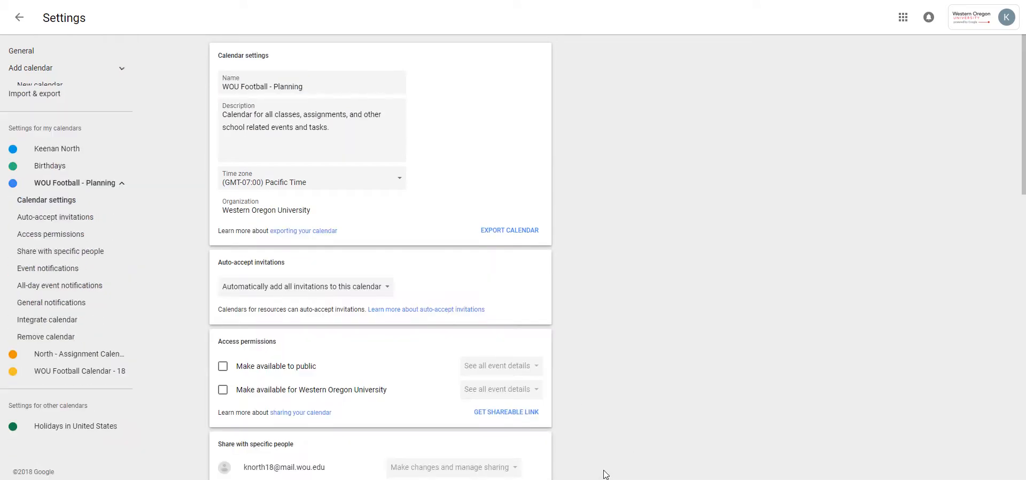
{"action": "left_click", "coordinate": [384, 293]}
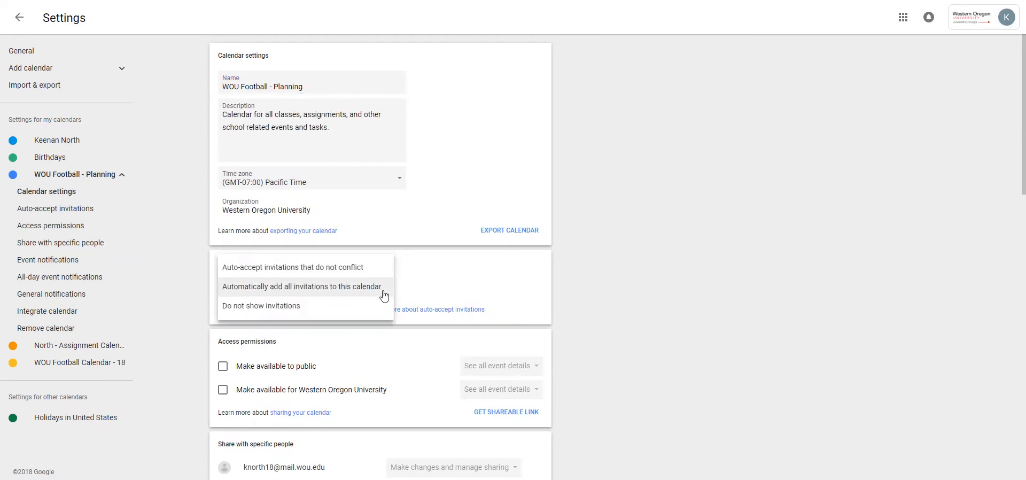
{"action": "left_click", "coordinate": [371, 268]}
View the dialog for sharing the calendar with specific people, and close it without adding anyone
{"action": "scroll", "coordinate": [679, 268], "scroll_direction": "down", "scroll_amount": 2}
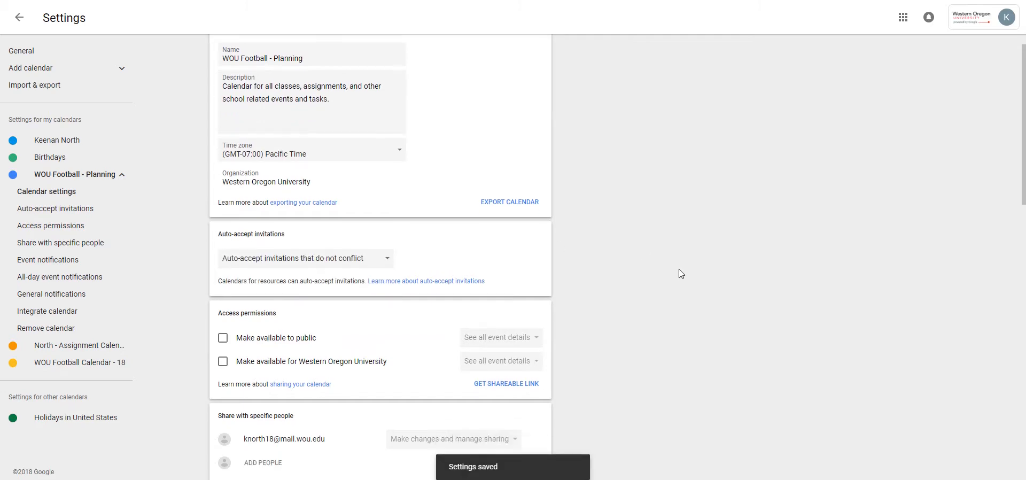
{"action": "scroll", "coordinate": [678, 269], "scroll_direction": "down", "scroll_amount": 2}
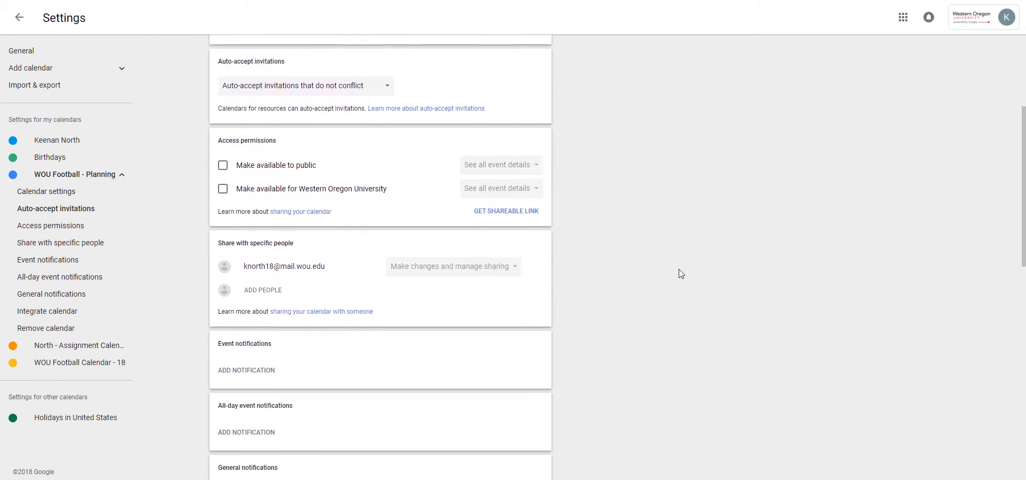
{"action": "left_click", "coordinate": [262, 279]}
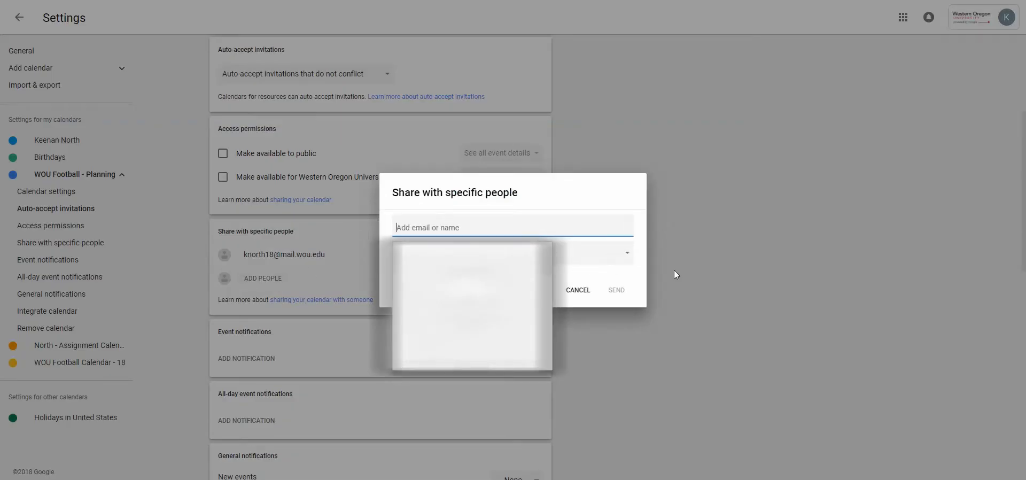
{"action": "left_click", "coordinate": [590, 292]}
Review the calendar's remaining settings, from sharing and notifications to the integration addresses and removal options
{"action": "scroll", "coordinate": [590, 293], "scroll_direction": "down", "scroll_amount": 3}
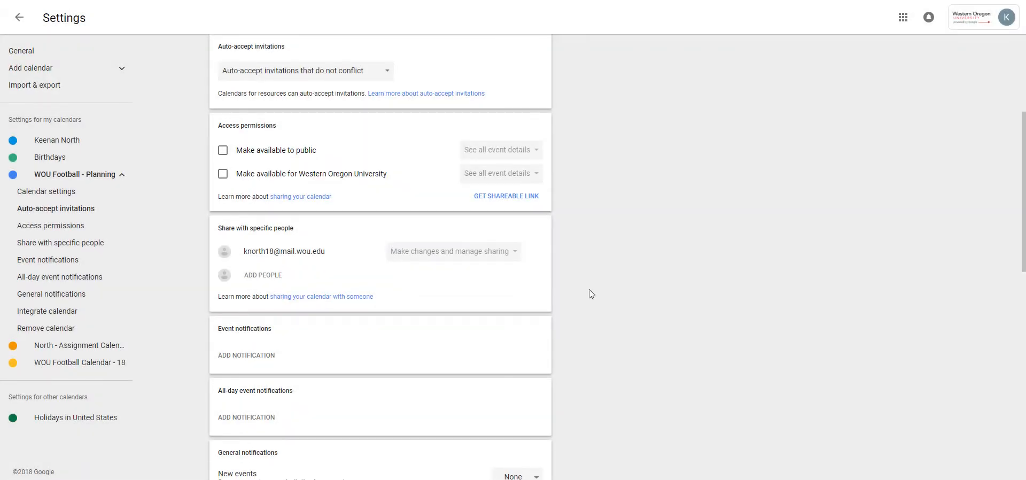
{"action": "scroll", "coordinate": [589, 289], "scroll_direction": "down", "scroll_amount": 1}
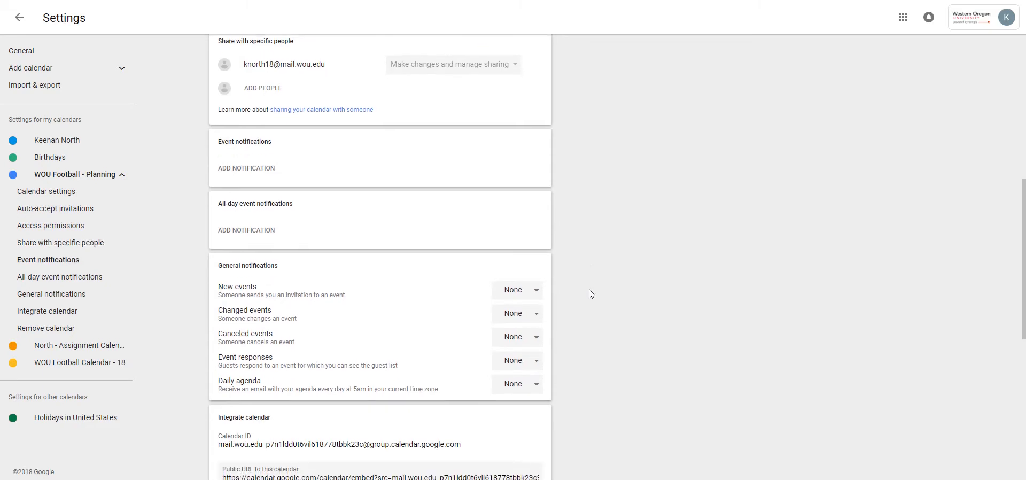
{"action": "scroll", "coordinate": [558, 228], "scroll_direction": "down", "scroll_amount": 2}
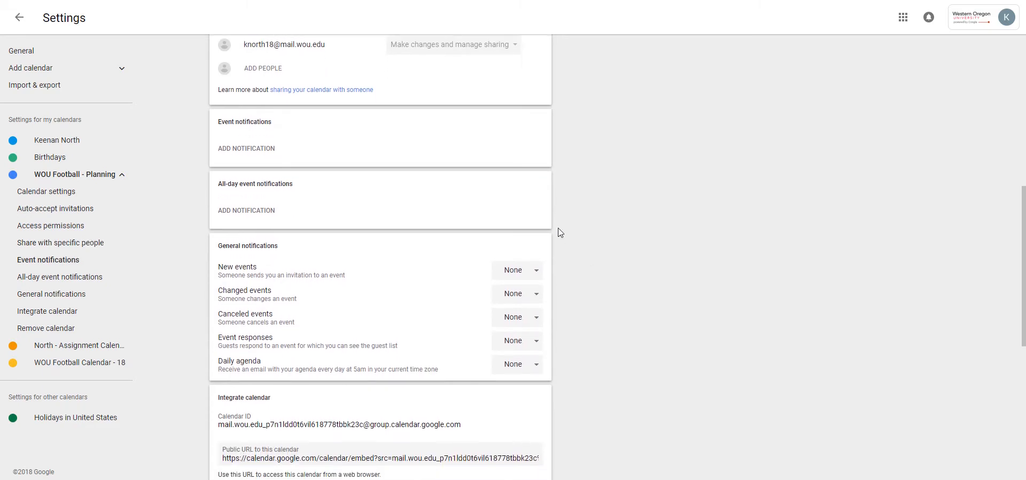
{"action": "scroll", "coordinate": [558, 228], "scroll_direction": "down", "scroll_amount": 1}
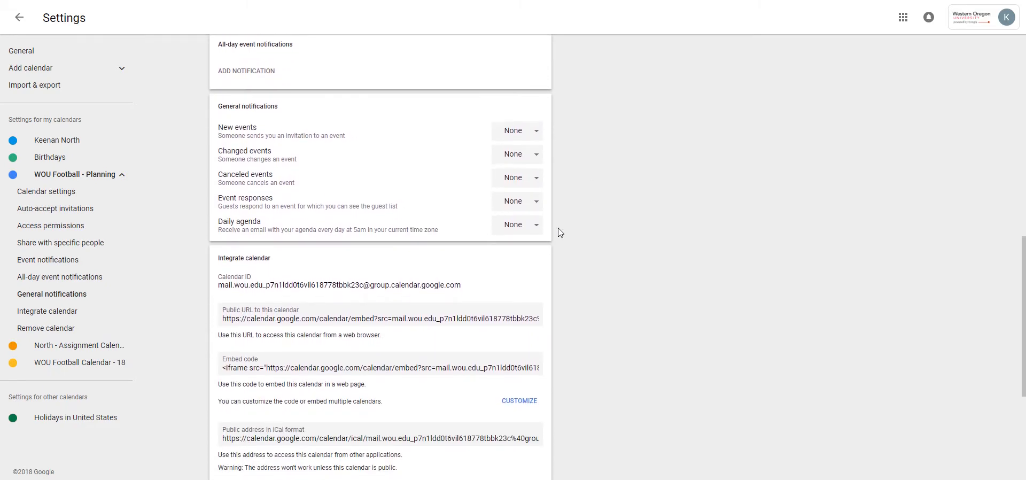
{"action": "scroll", "coordinate": [558, 228], "scroll_direction": "down", "scroll_amount": 2}
{"action": "scroll", "coordinate": [558, 228], "scroll_direction": "down", "scroll_amount": 2}
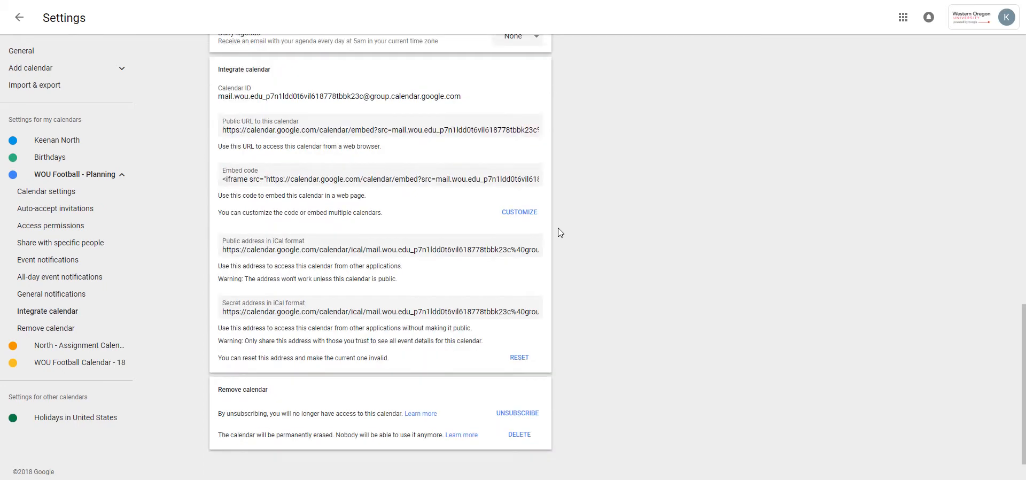
{"action": "scroll", "coordinate": [558, 228], "scroll_direction": "up", "scroll_amount": 2}
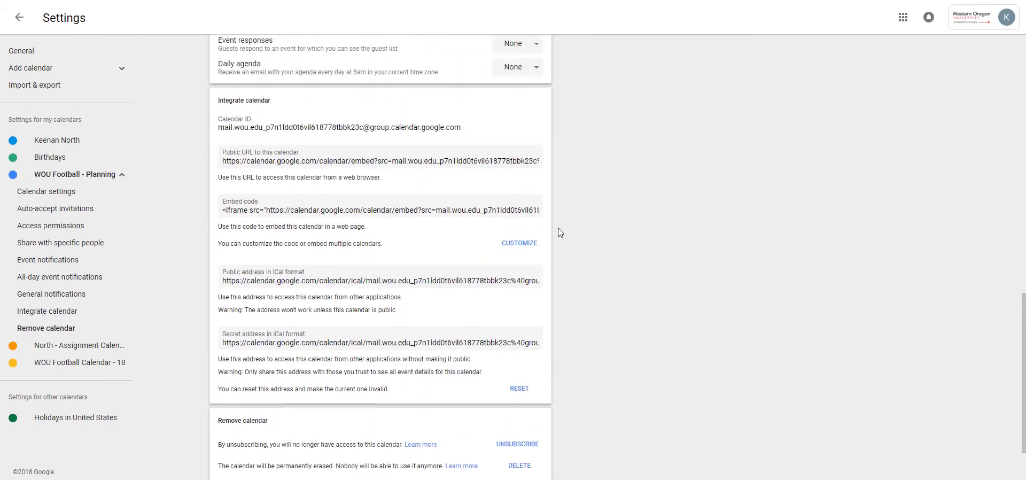
{"action": "scroll", "coordinate": [557, 228], "scroll_direction": "up", "scroll_amount": 5}
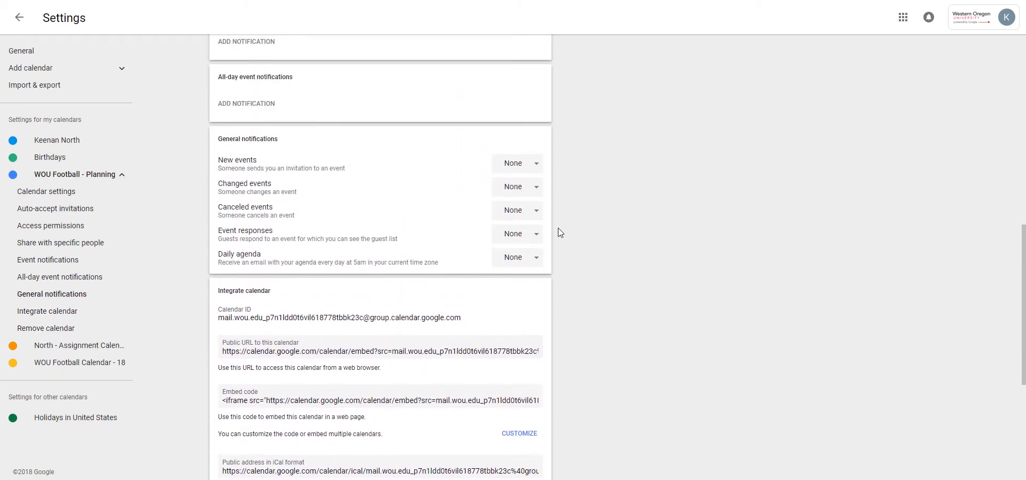
{"action": "scroll", "coordinate": [558, 228], "scroll_direction": "up", "scroll_amount": 5}
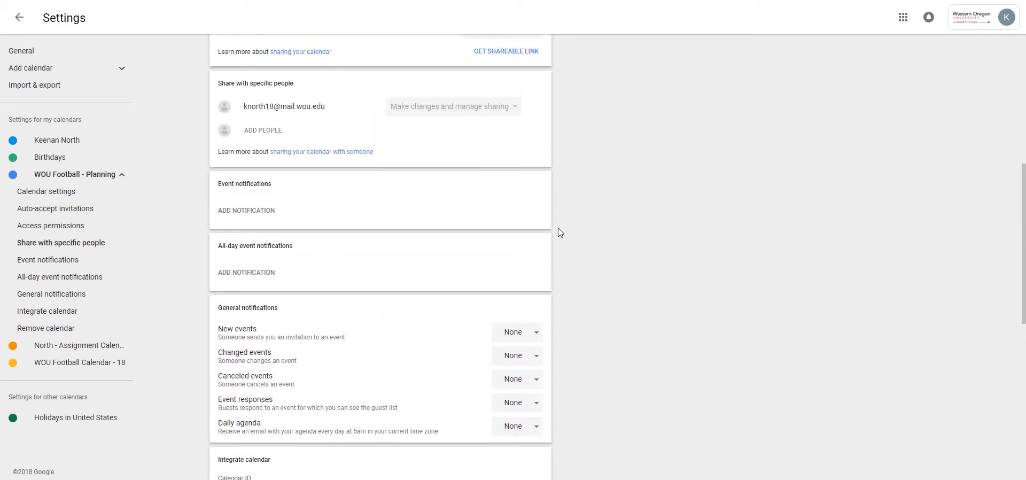
{"action": "scroll", "coordinate": [558, 227], "scroll_direction": "up", "scroll_amount": 2}
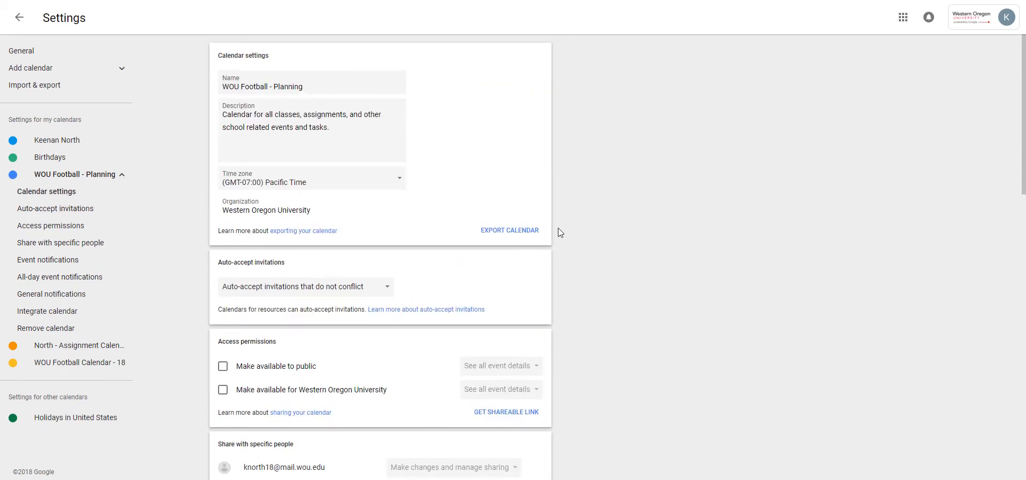
View the resources offered for adding a calendar, and return to the blank new calendar form
{"action": "left_click", "coordinate": [124, 70]}
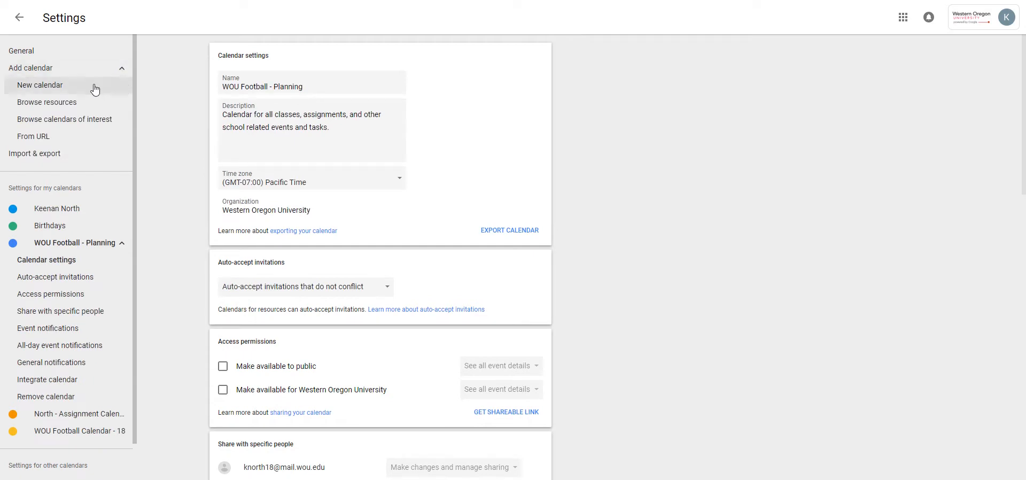
{"action": "left_click", "coordinate": [83, 102]}
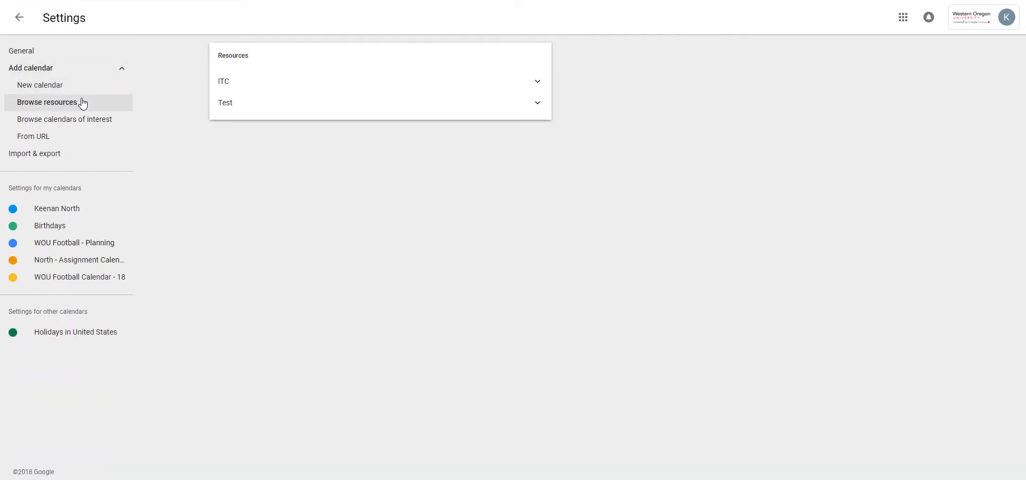
{"action": "left_click", "coordinate": [78, 93]}
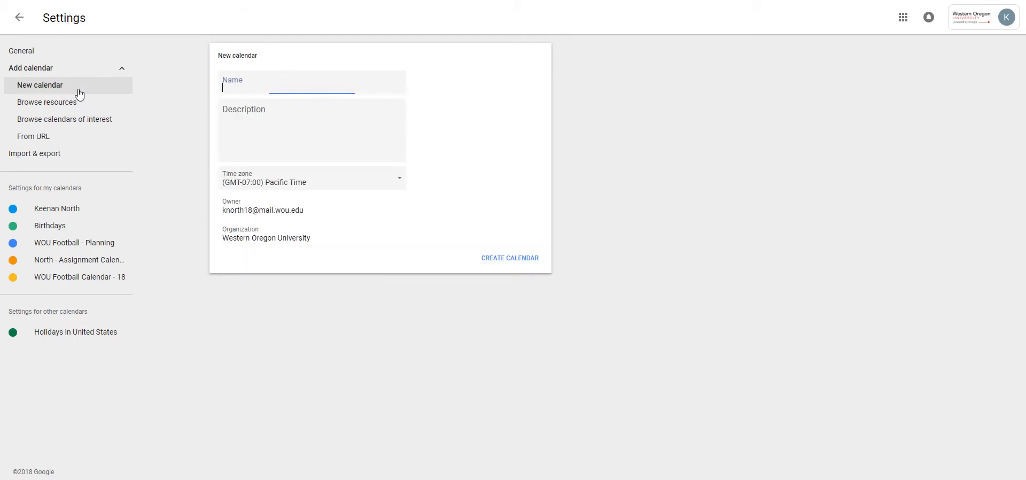
{"action": "left_click", "coordinate": [91, 121]}
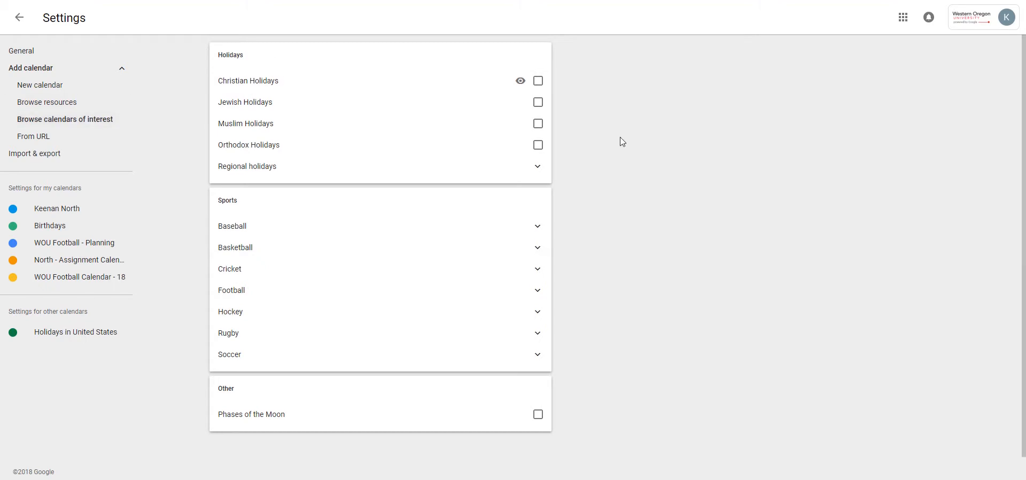
{"action": "scroll", "coordinate": [620, 137], "scroll_direction": "down", "scroll_amount": 1}
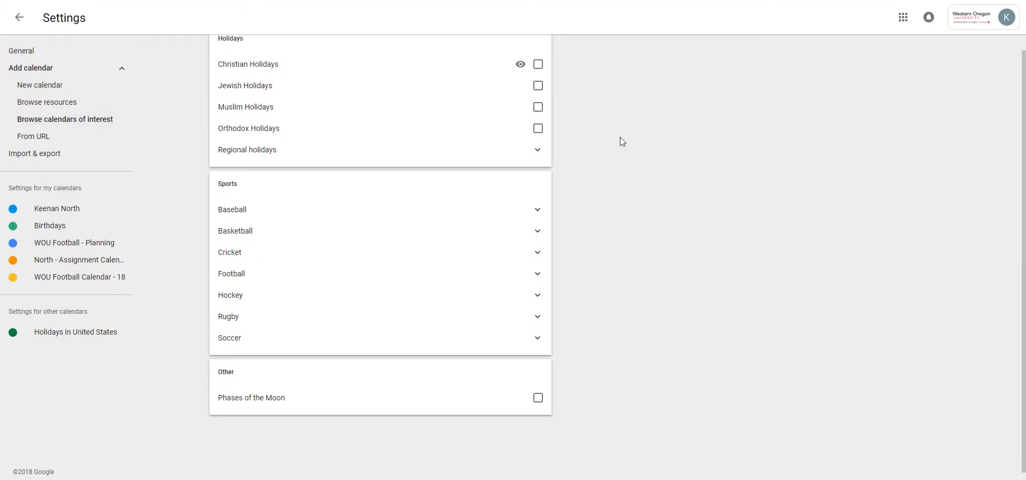
{"action": "left_click", "coordinate": [254, 272]}
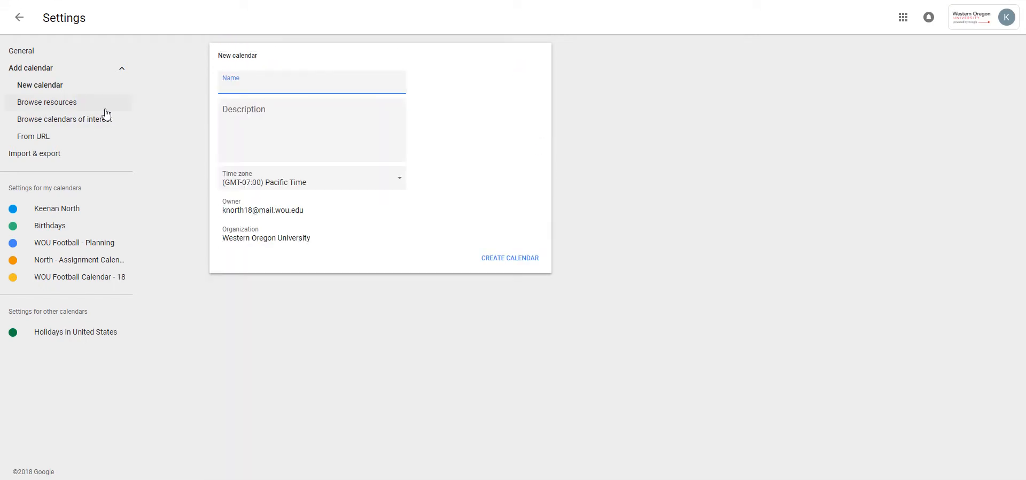
Browse the calendars of interest and add the Seattle Seahawks calendar from the National Football League - NFL teams
{"action": "left_click", "coordinate": [91, 122]}
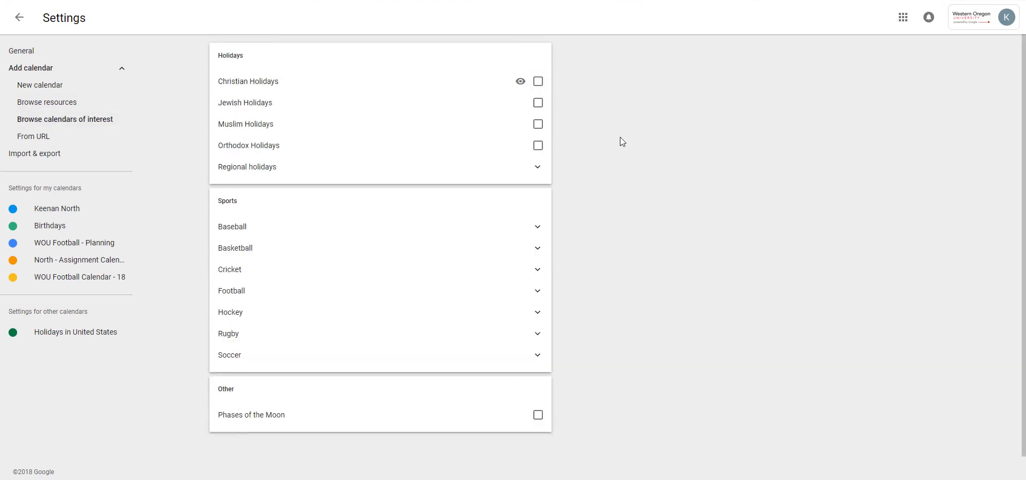
{"action": "scroll", "coordinate": [620, 141], "scroll_direction": "down", "scroll_amount": 1}
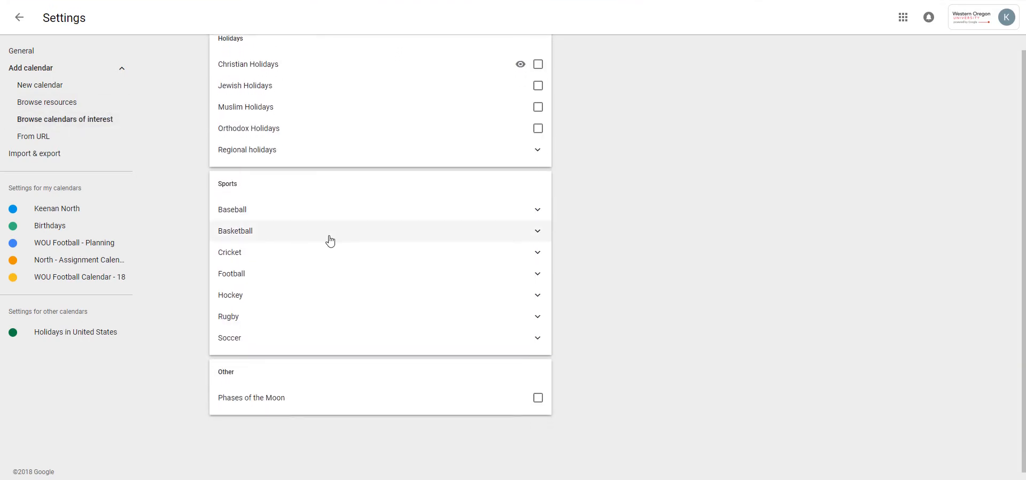
{"action": "left_click", "coordinate": [257, 270]}
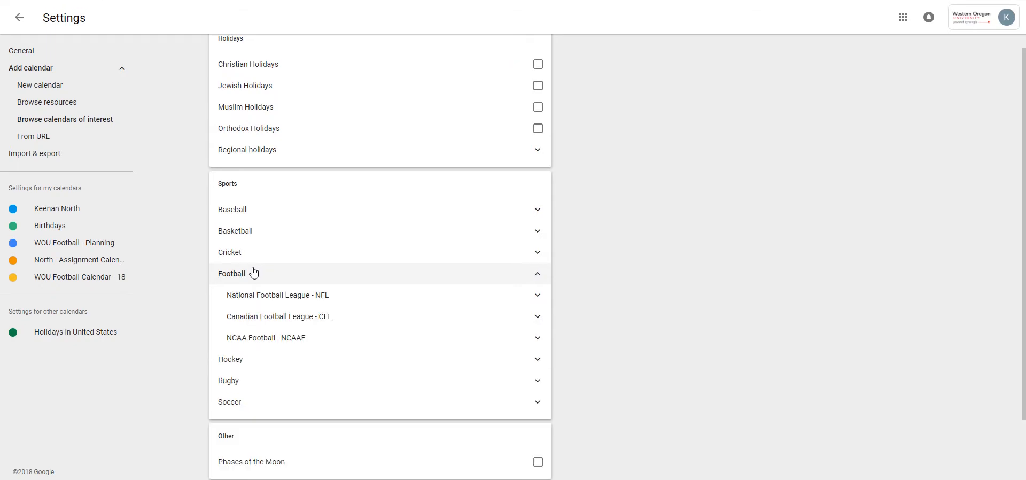
{"action": "left_click", "coordinate": [254, 293]}
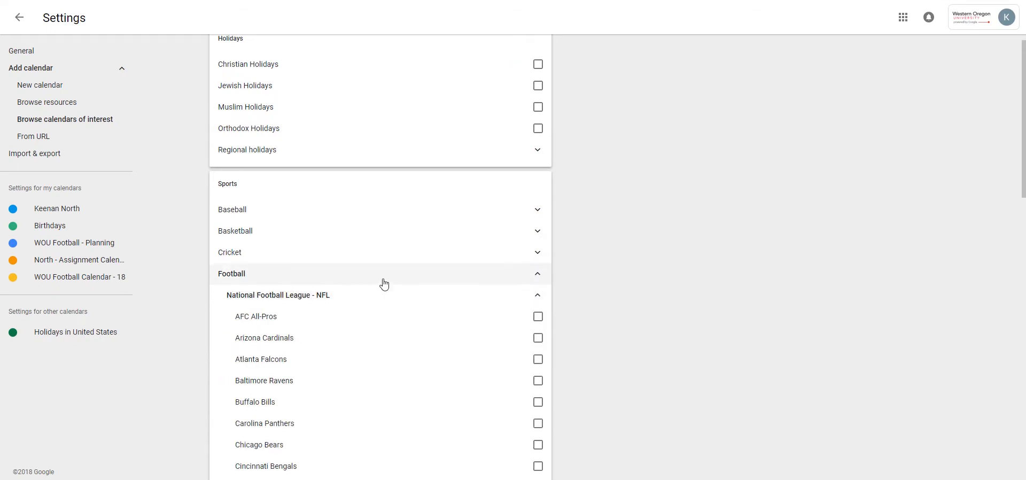
{"action": "scroll", "coordinate": [464, 289], "scroll_direction": "down", "scroll_amount": 4}
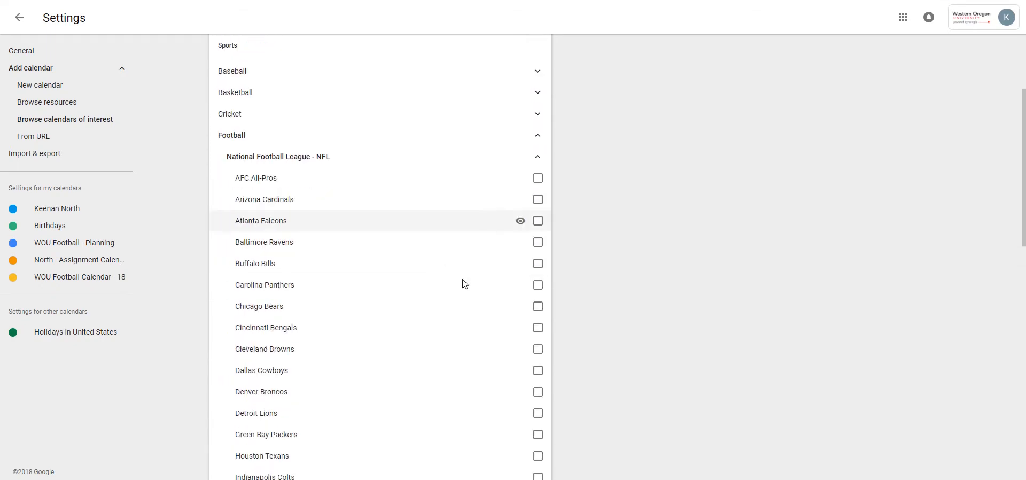
{"action": "scroll", "coordinate": [464, 283], "scroll_direction": "down", "scroll_amount": 5}
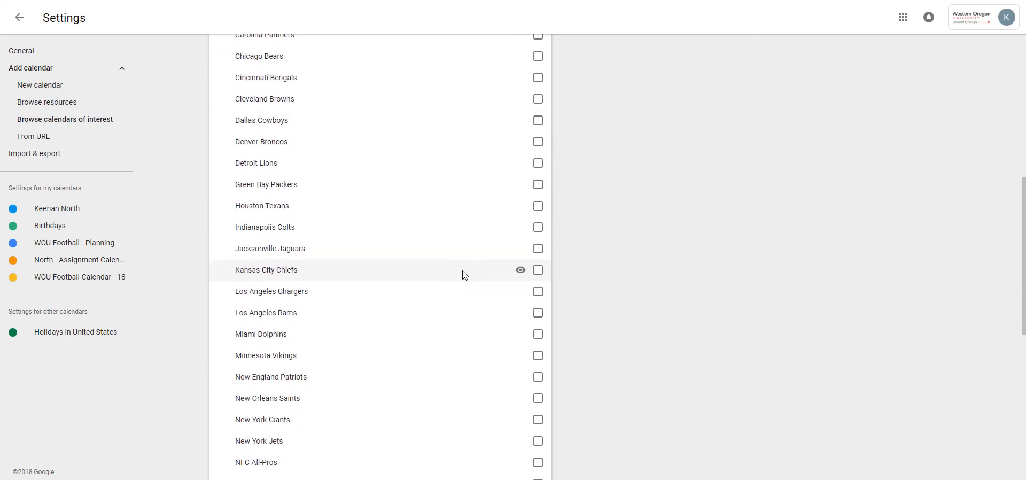
{"action": "scroll", "coordinate": [462, 256], "scroll_direction": "down", "scroll_amount": 3}
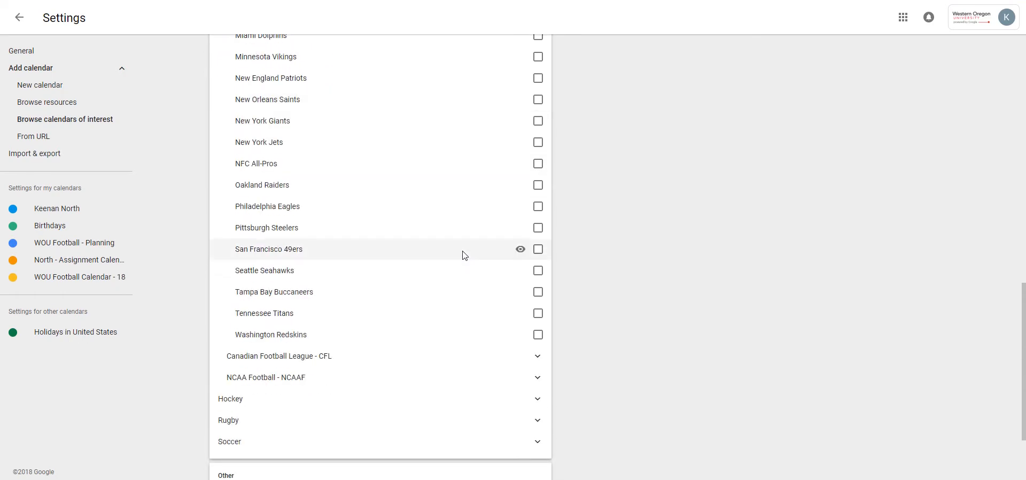
{"action": "left_click", "coordinate": [539, 272]}
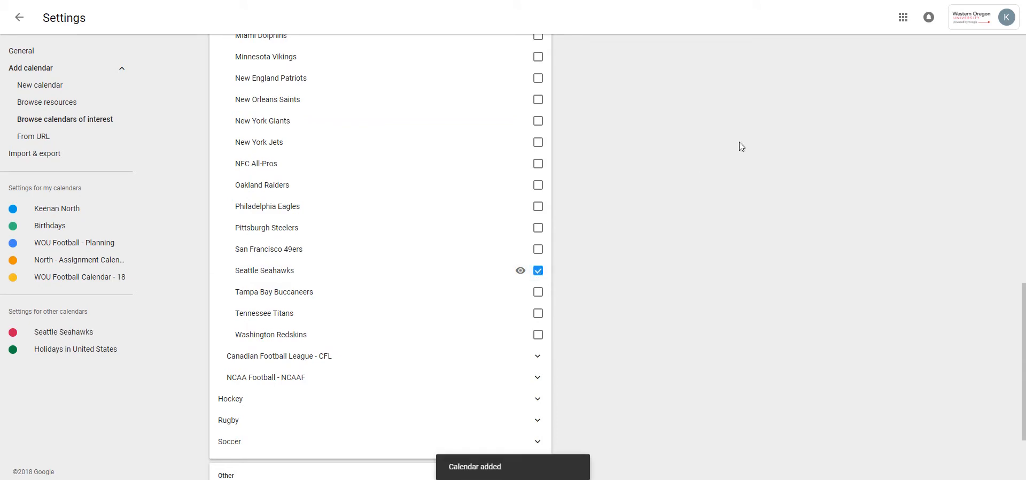
Collapse the NFL team list and add the Western Oregon Wolves calendar from the NCAA Football - NCAAF teams
{"action": "scroll", "coordinate": [758, 136], "scroll_direction": "up", "scroll_amount": 13}
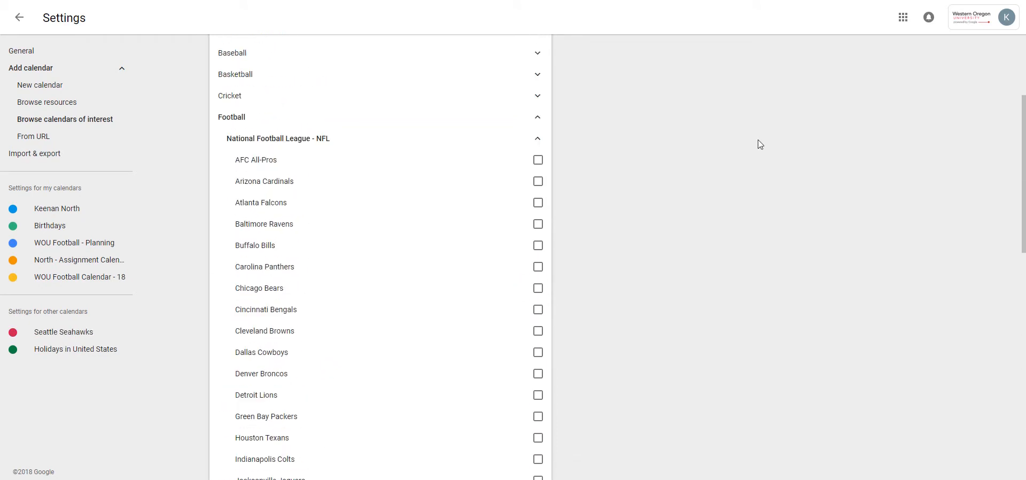
{"action": "scroll", "coordinate": [758, 144], "scroll_direction": "down", "scroll_amount": 5}
{"action": "scroll", "coordinate": [758, 144], "scroll_direction": "up", "scroll_amount": 2}
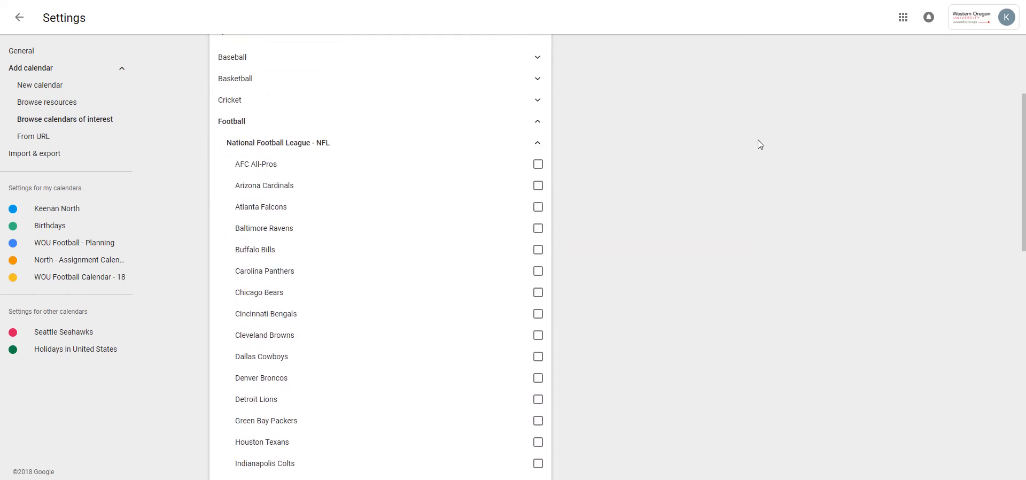
{"action": "left_click", "coordinate": [279, 124]}
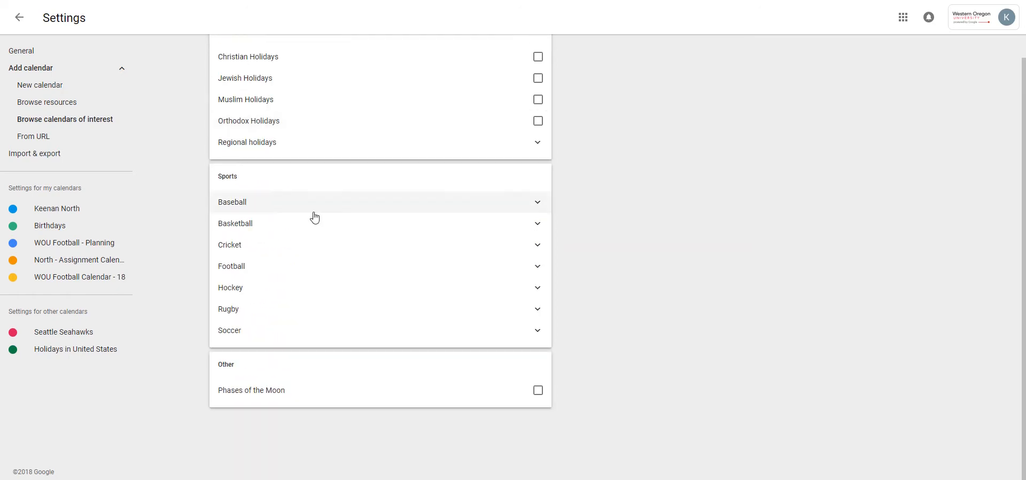
{"action": "left_click", "coordinate": [327, 269]}
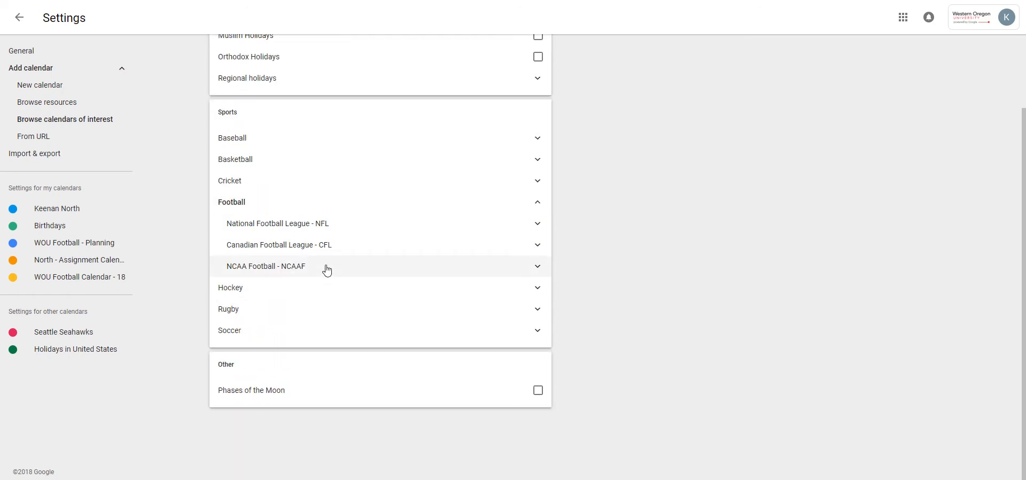
{"action": "left_click", "coordinate": [328, 268]}
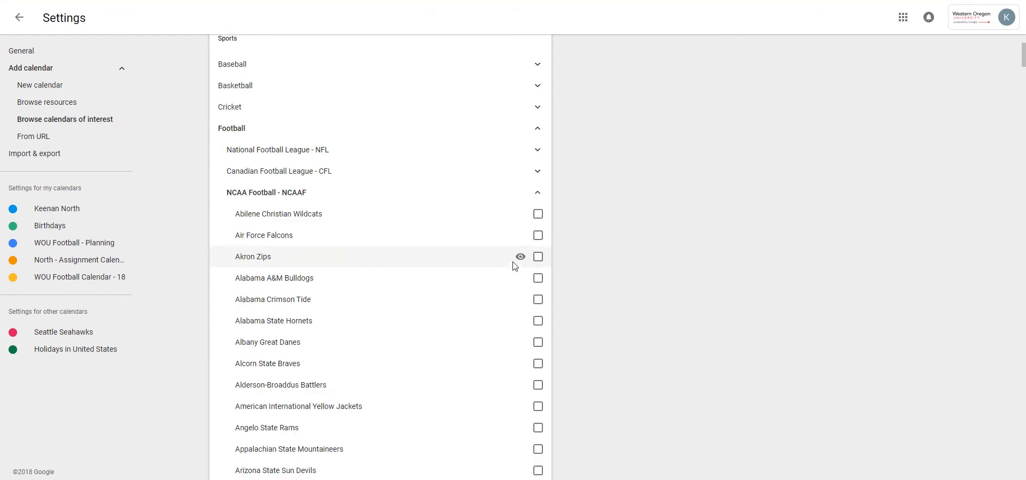
{"action": "scroll", "coordinate": [513, 267], "scroll_direction": "down", "scroll_amount": 5}
{"action": "scroll", "coordinate": [514, 247], "scroll_direction": "down", "scroll_amount": 4}
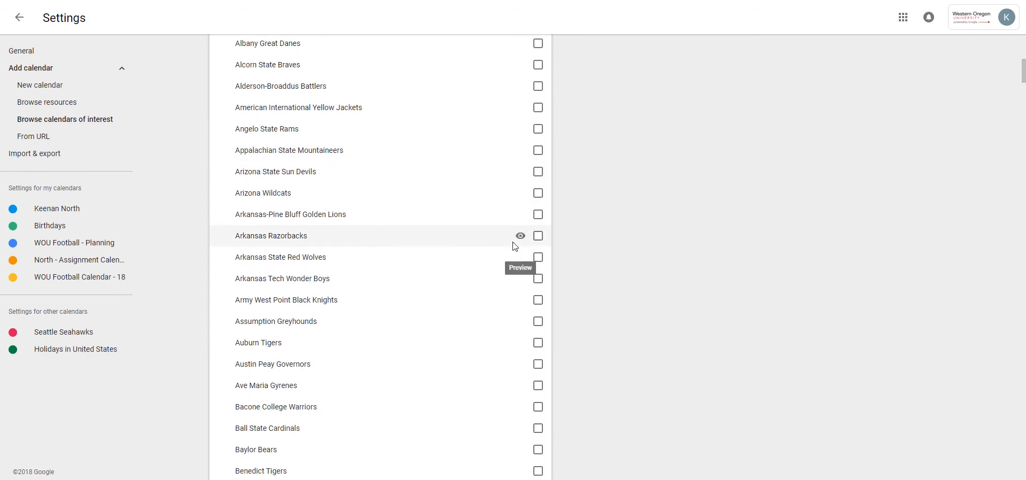
{"action": "scroll", "coordinate": [512, 239], "scroll_direction": "down", "scroll_amount": 2}
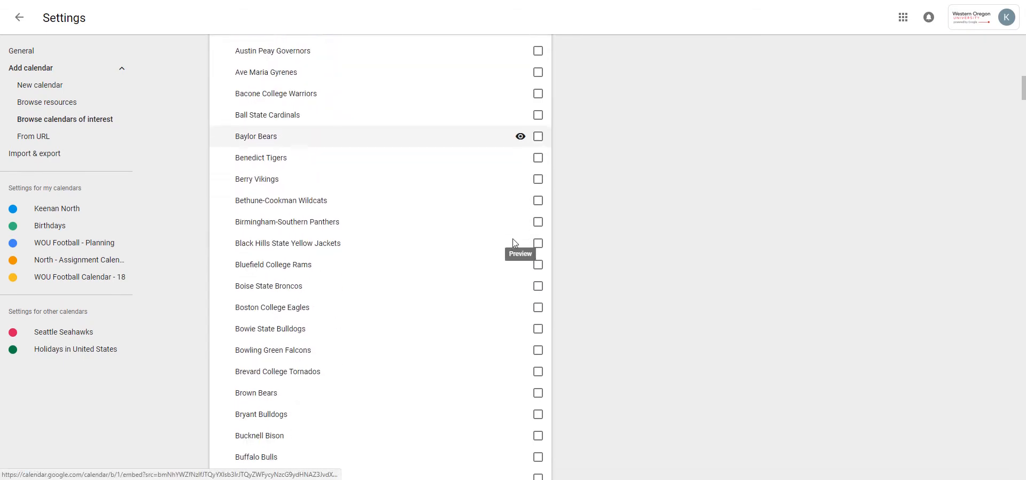
{"action": "left_click_drag", "start_coordinate": [513, 240], "coordinate": [506, 47]}
{"action": "scroll", "coordinate": [607, 260], "scroll_direction": "up", "scroll_amount": 1}
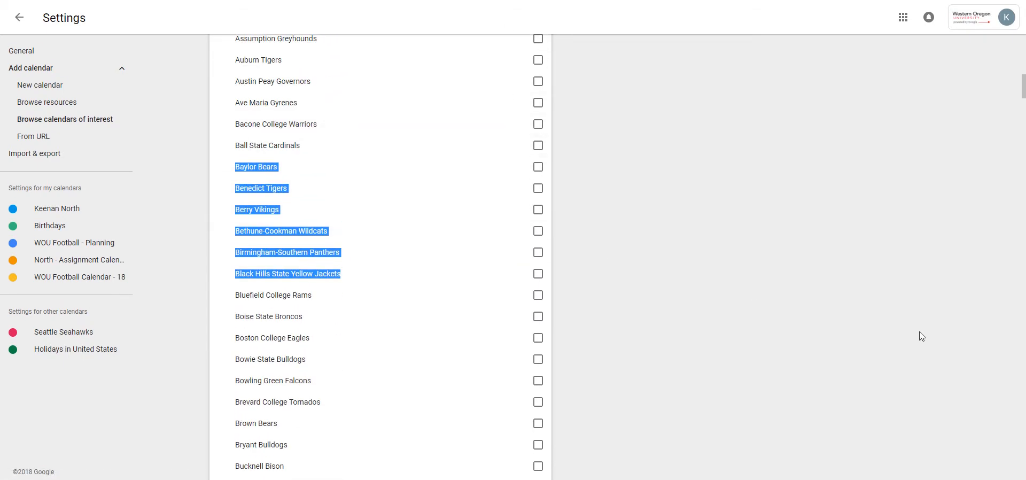
{"action": "left_click_drag", "start_coordinate": [1025, 98], "coordinate": [1018, 450]}
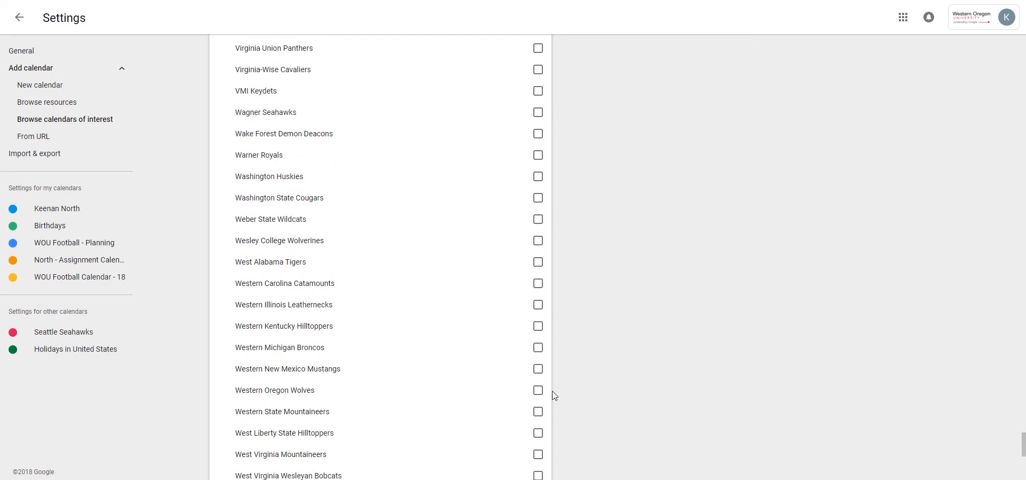
{"action": "left_click", "coordinate": [538, 391]}
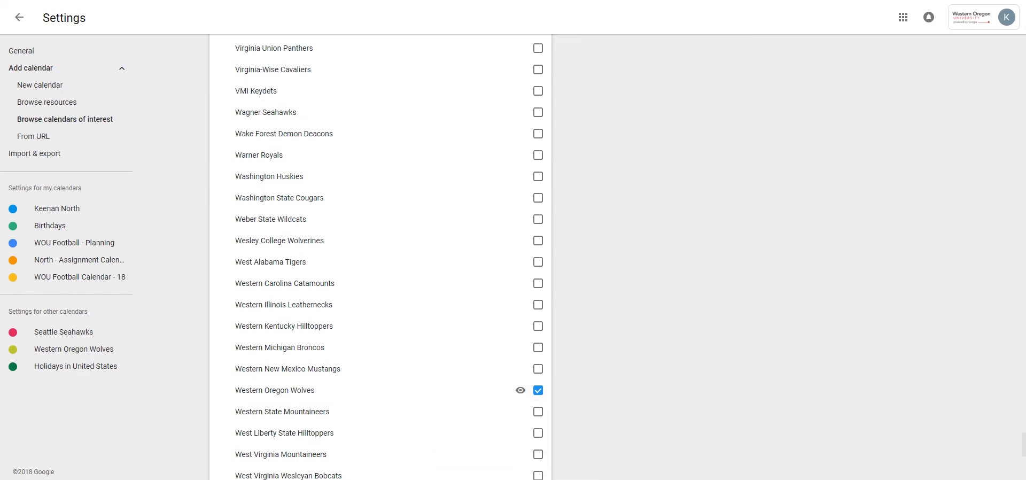
Return to the month view and check the added team calendars' games through December 2018, going back to October 2018
{"action": "left_click", "coordinate": [19, 20]}
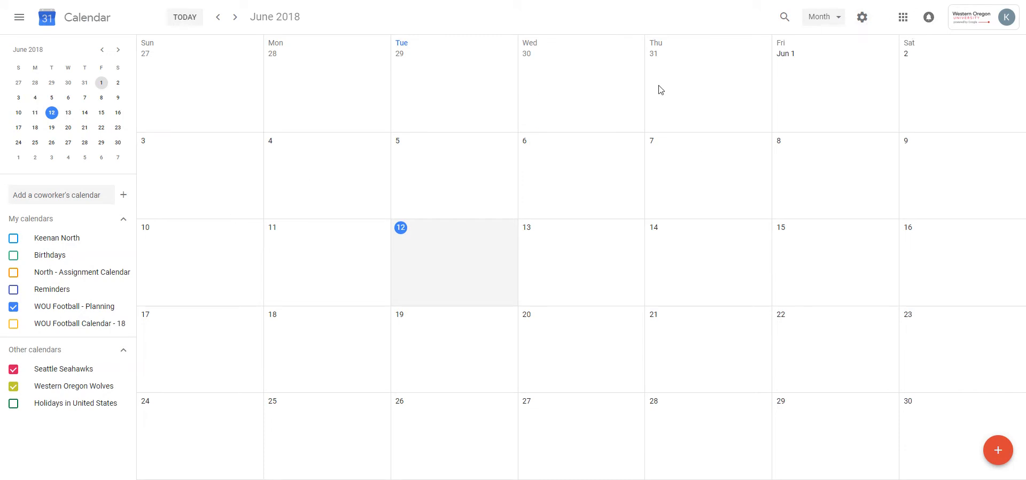
{"action": "left_click", "coordinate": [238, 19]}
{"action": "left_click", "coordinate": [238, 19]}
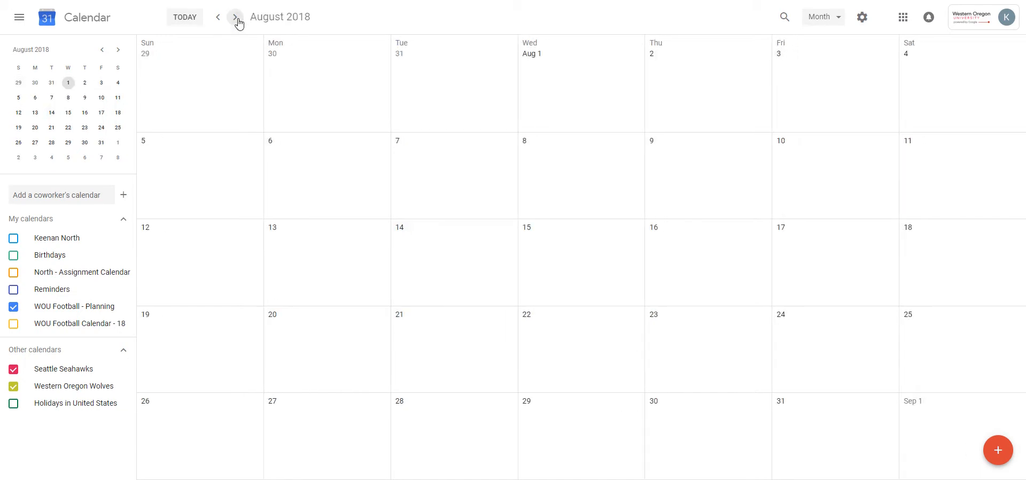
{"action": "left_click", "coordinate": [237, 21]}
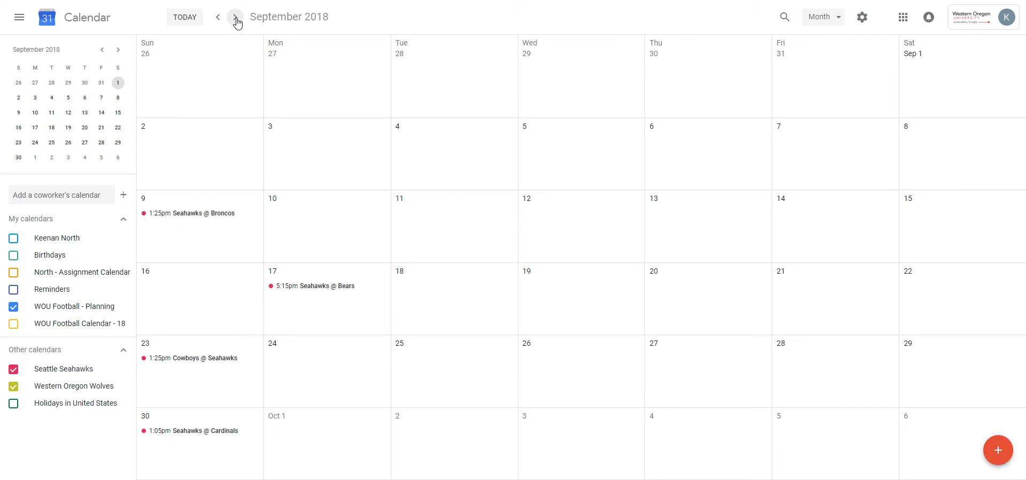
{"action": "left_click", "coordinate": [236, 18]}
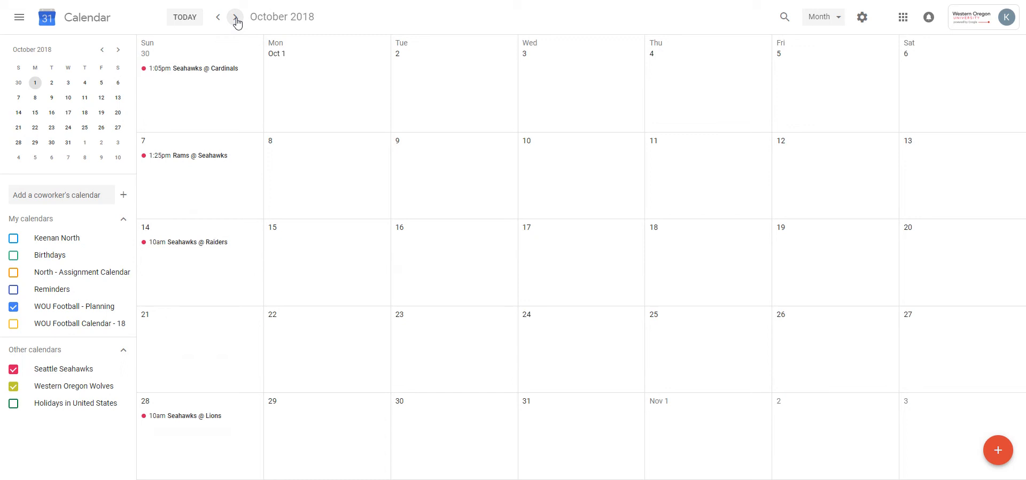
{"action": "left_click", "coordinate": [235, 18]}
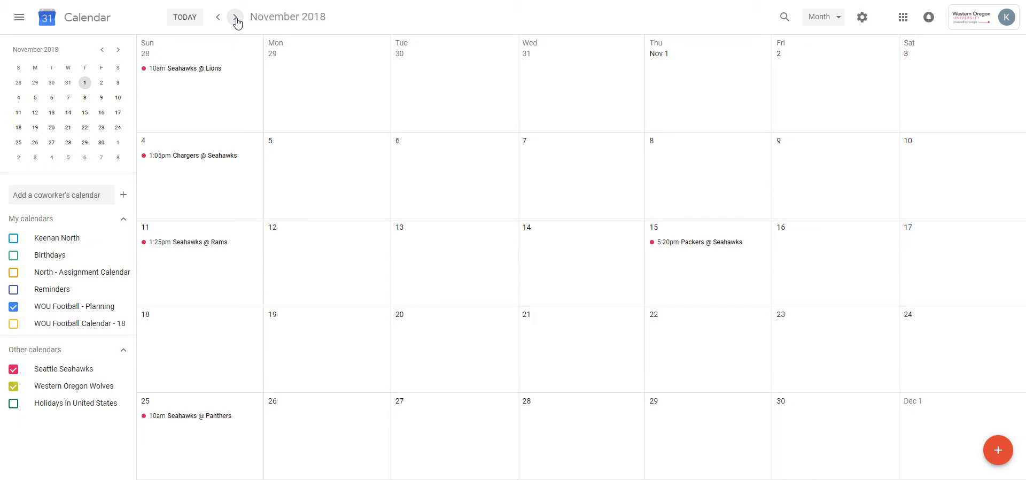
{"action": "left_click", "coordinate": [235, 18]}
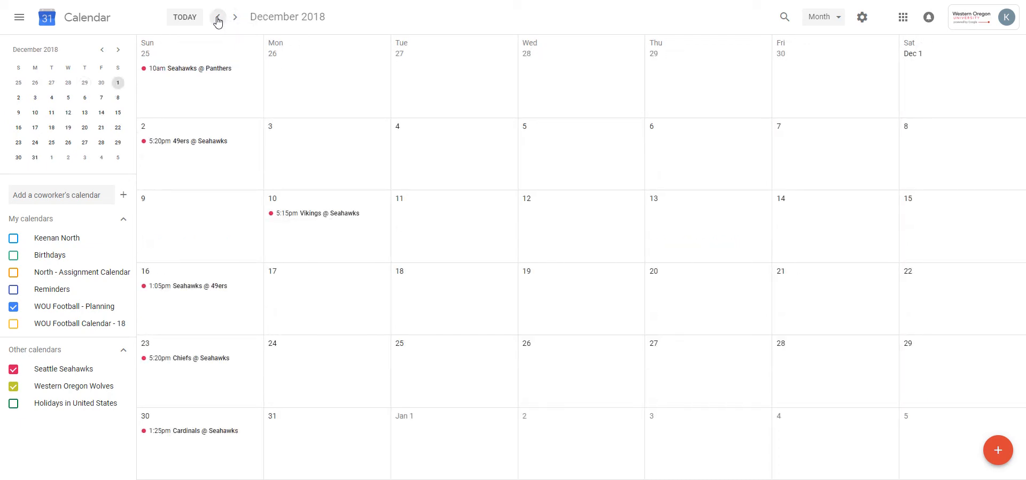
{"action": "left_click", "coordinate": [217, 18]}
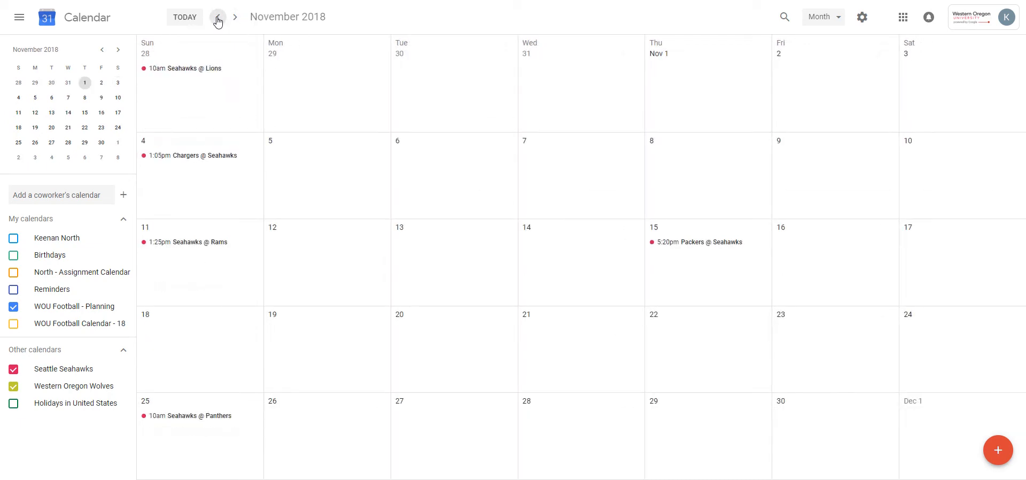
{"action": "left_click", "coordinate": [217, 19]}
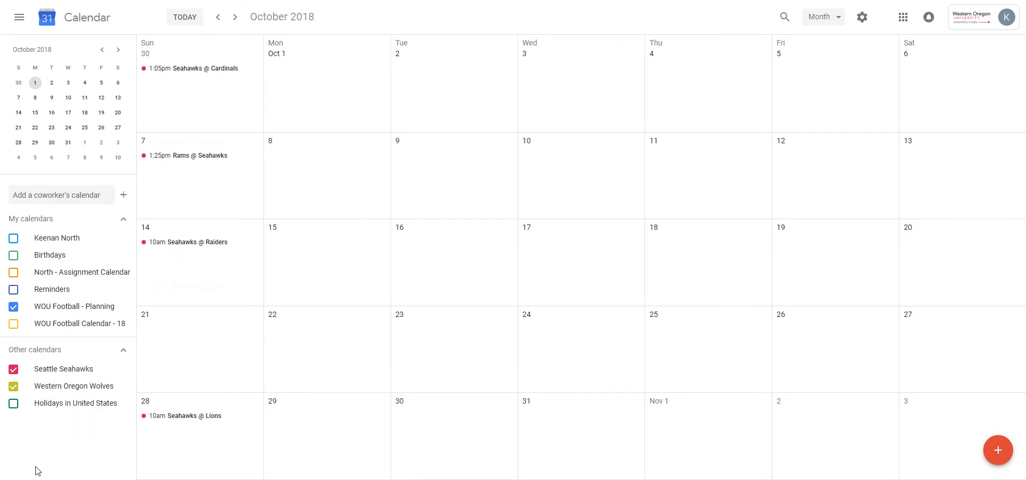